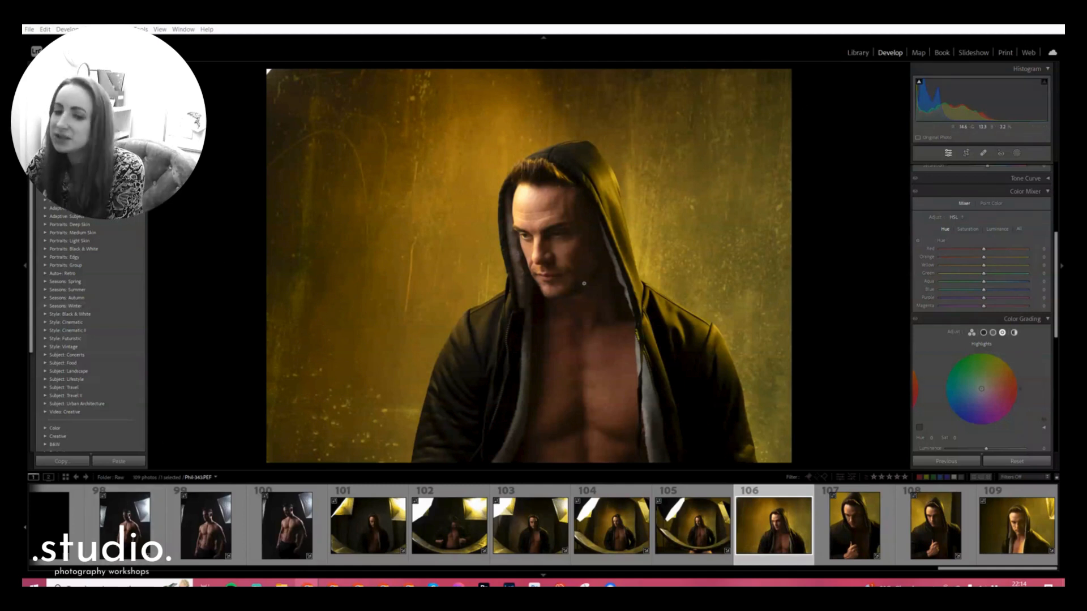
# Try warming the portrait by raising the white balance temperature.
pyautogui.scroll(5, 981, 254)
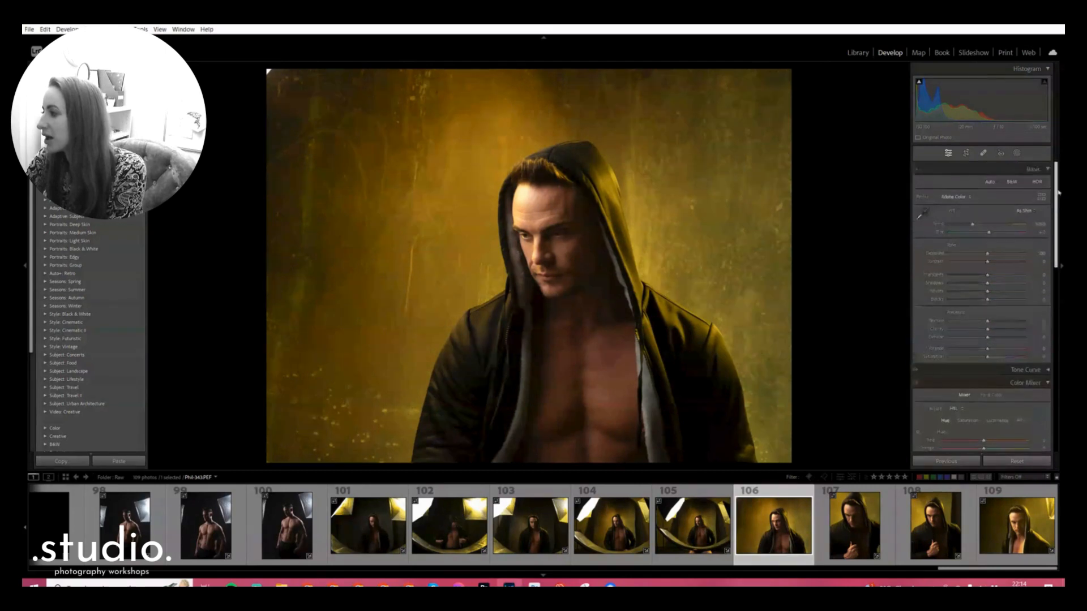
pyautogui.moveTo(981, 229)
pyautogui.mouseDown()
pyautogui.moveTo(1021, 228)
pyautogui.moveTo(980, 233)
pyautogui.mouseUp()
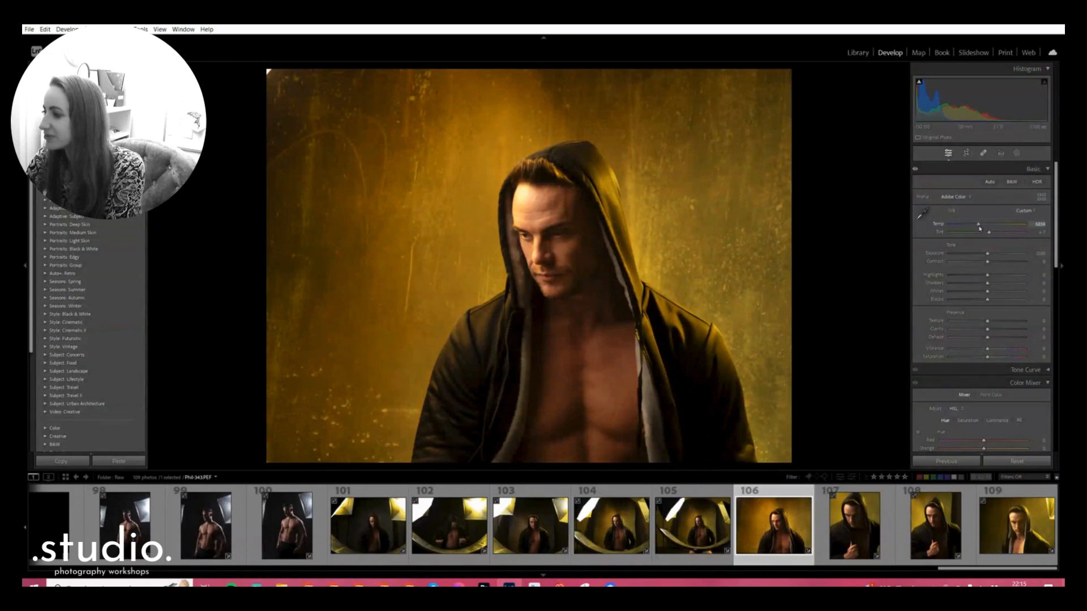
pyautogui.moveTo(980, 227); pyautogui.dragTo(986, 228)
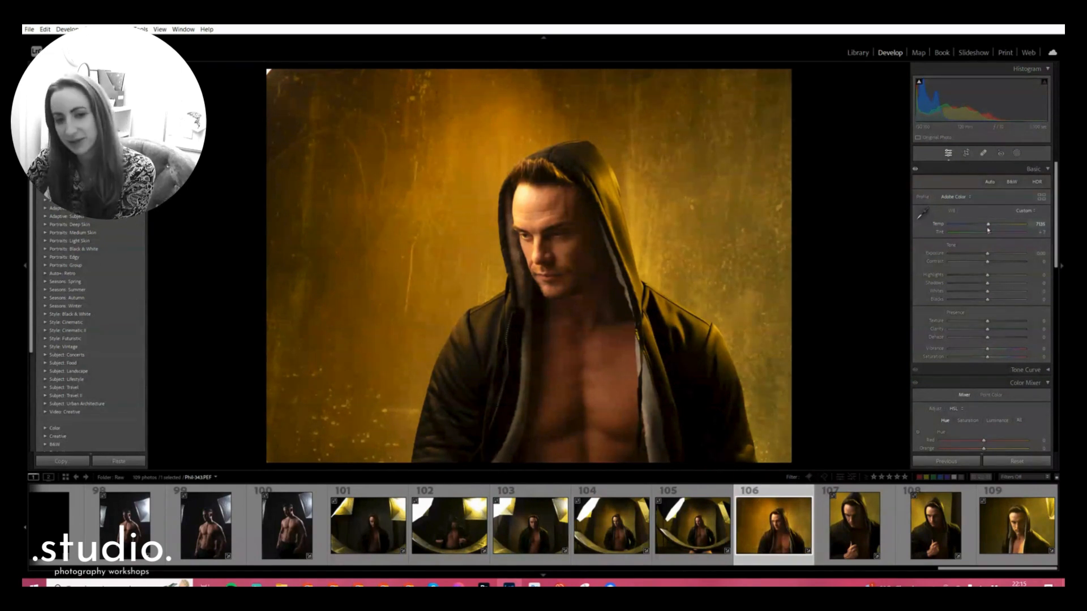
pyautogui.moveTo(987, 226); pyautogui.dragTo(983, 227)
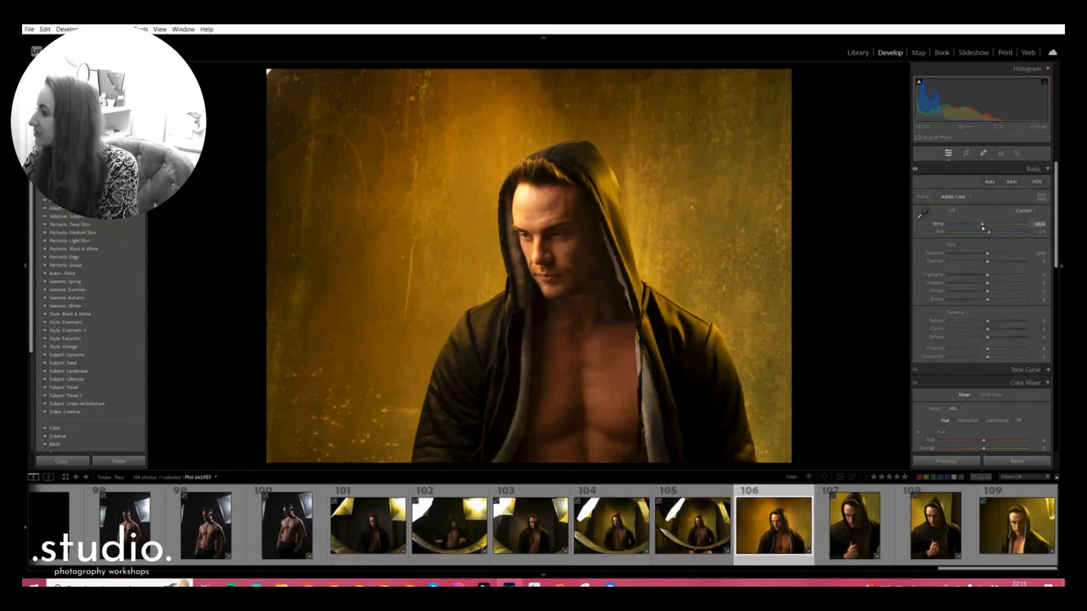
# Set the white balance temperature to exactly 5000.
pyautogui.click(1039, 224)
pyautogui.write('5000')
pyautogui.press('Return')
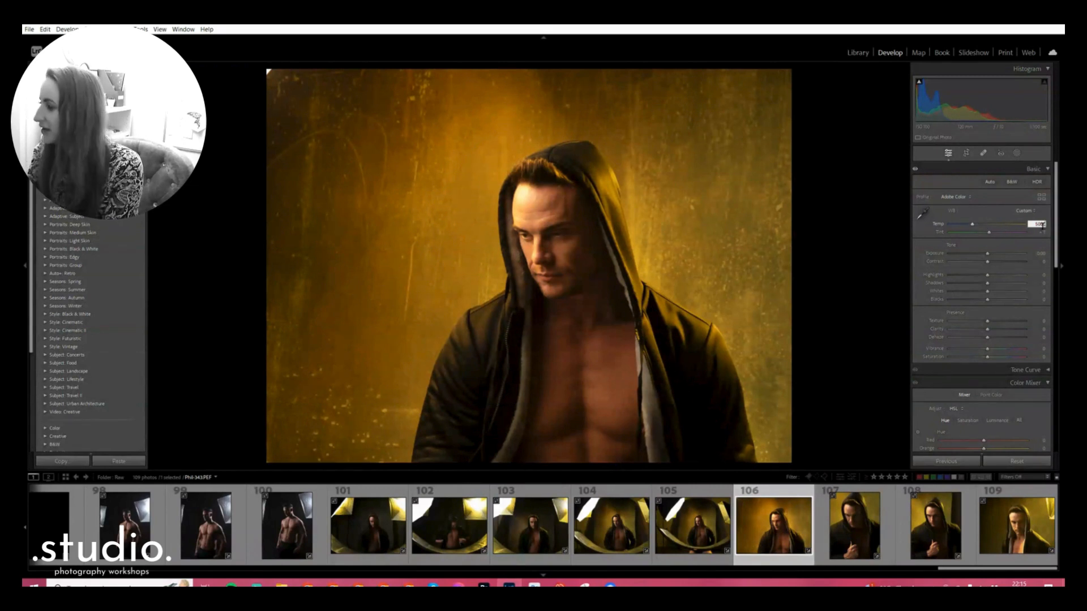
# Turn the yellow backdrop orange by shifting the yellow hue to about -57 and the orange hue to -7, and reduce the vibrance slightly.
pyautogui.scroll(-2, 1056, 215)
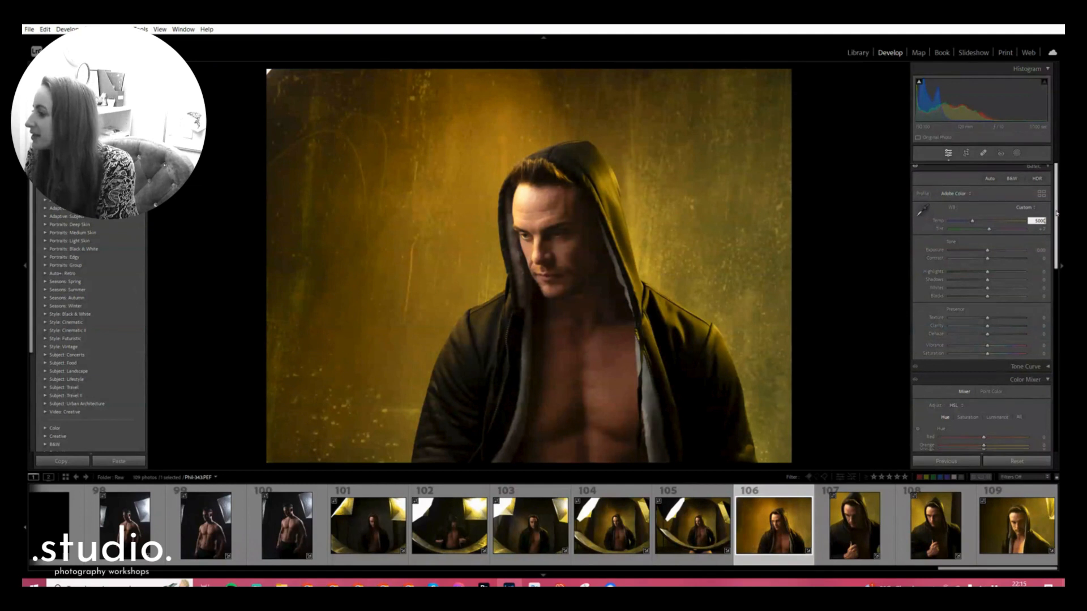
pyautogui.scroll(-6, 965, 262)
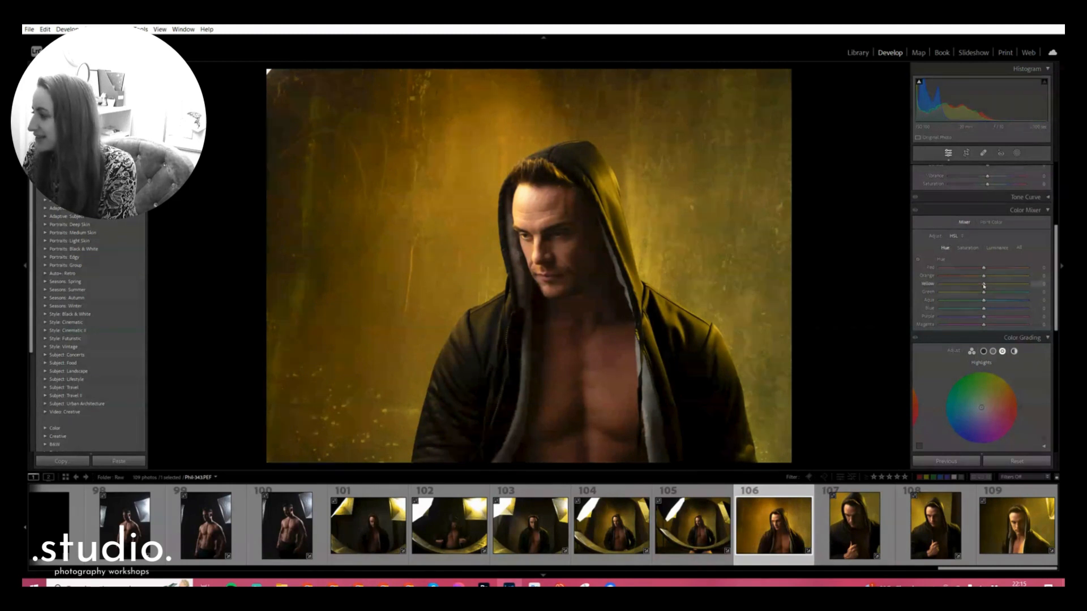
pyautogui.click(918, 260)
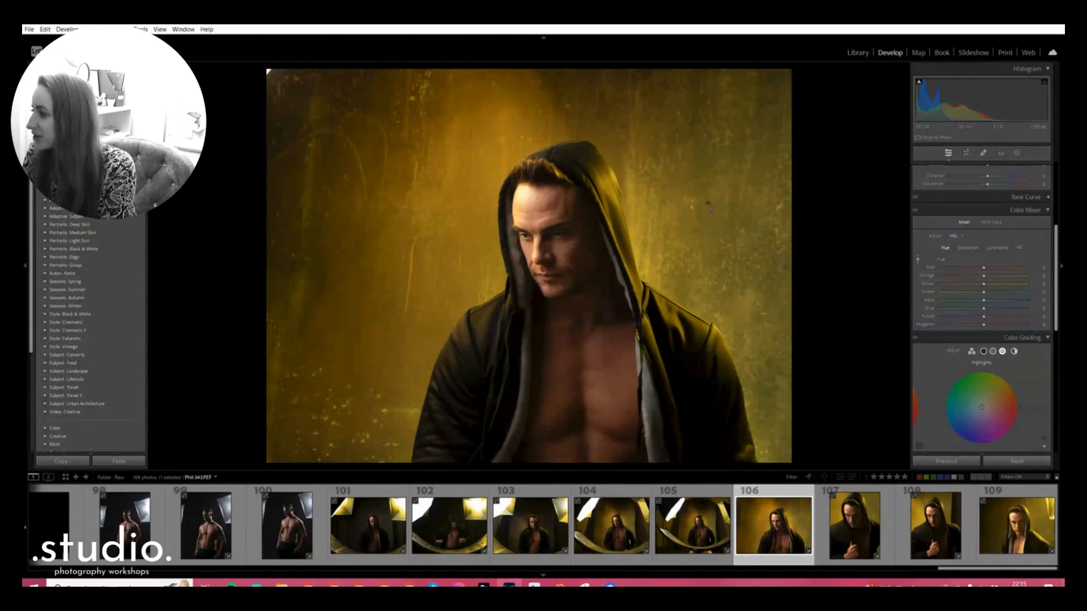
pyautogui.moveTo(727, 238)
pyautogui.mouseDown()
pyautogui.moveTo(727, 292)
pyautogui.moveTo(726, 184)
pyautogui.moveTo(726, 271)
pyautogui.moveTo(726, 198)
pyautogui.moveTo(736, 251)
pyautogui.moveTo(737, 239)
pyautogui.mouseUp()
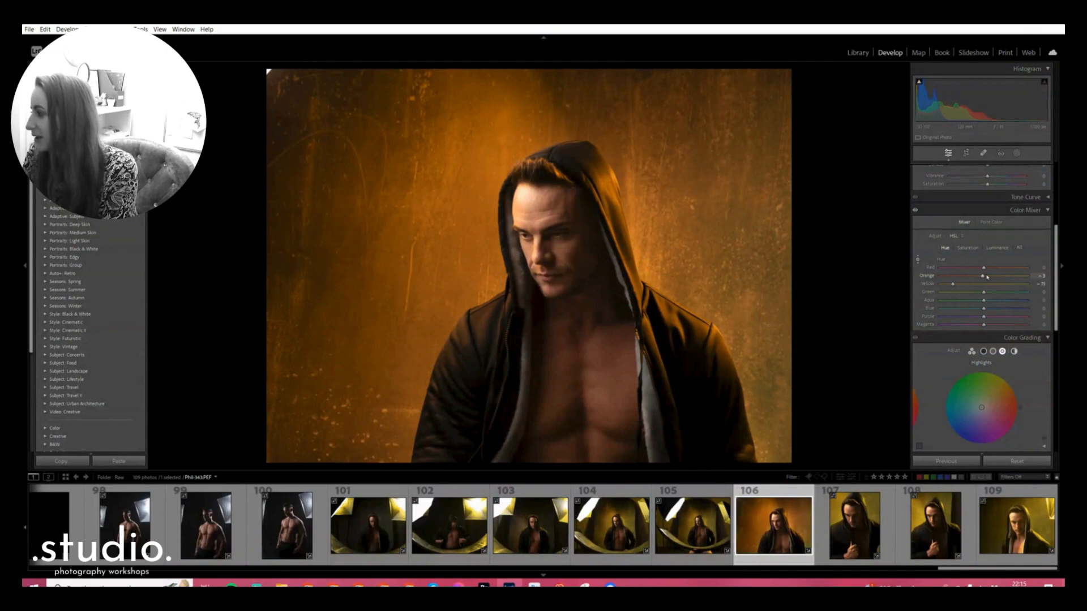
pyautogui.moveTo(982, 276); pyautogui.dragTo(957, 286)
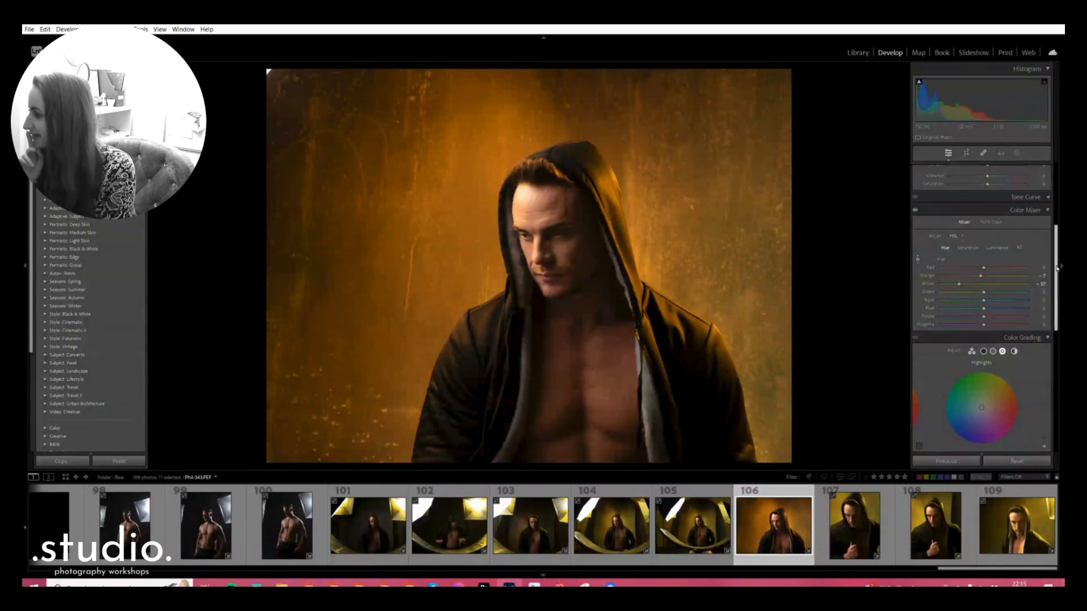
pyautogui.moveTo(1055, 267); pyautogui.dragTo(1055, 251)
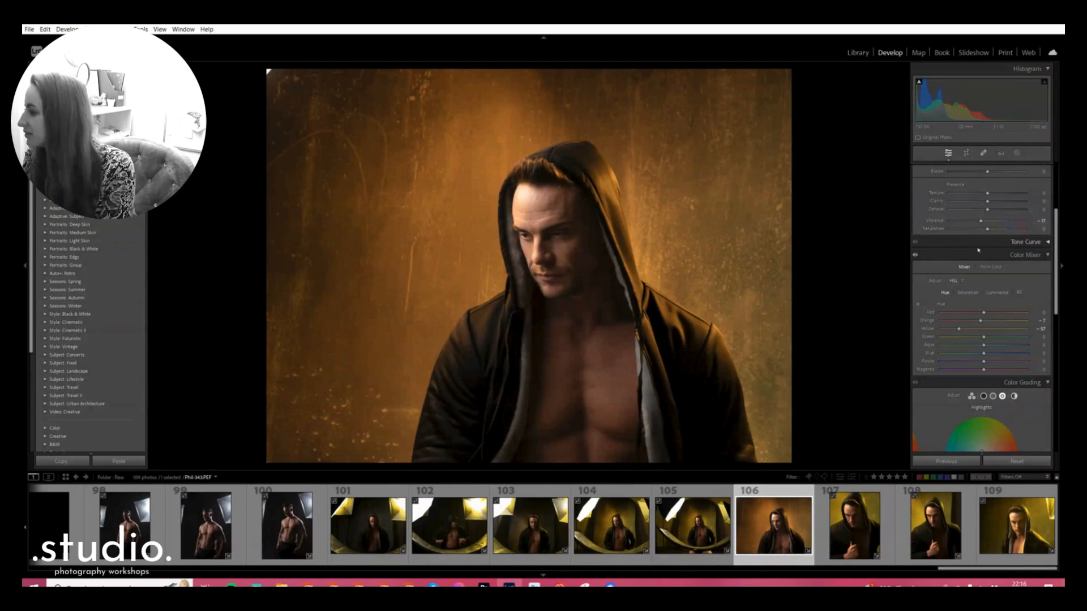
# Color grade the shadows with a subtle warm red tint.
pyautogui.scroll(-3, 984, 282)
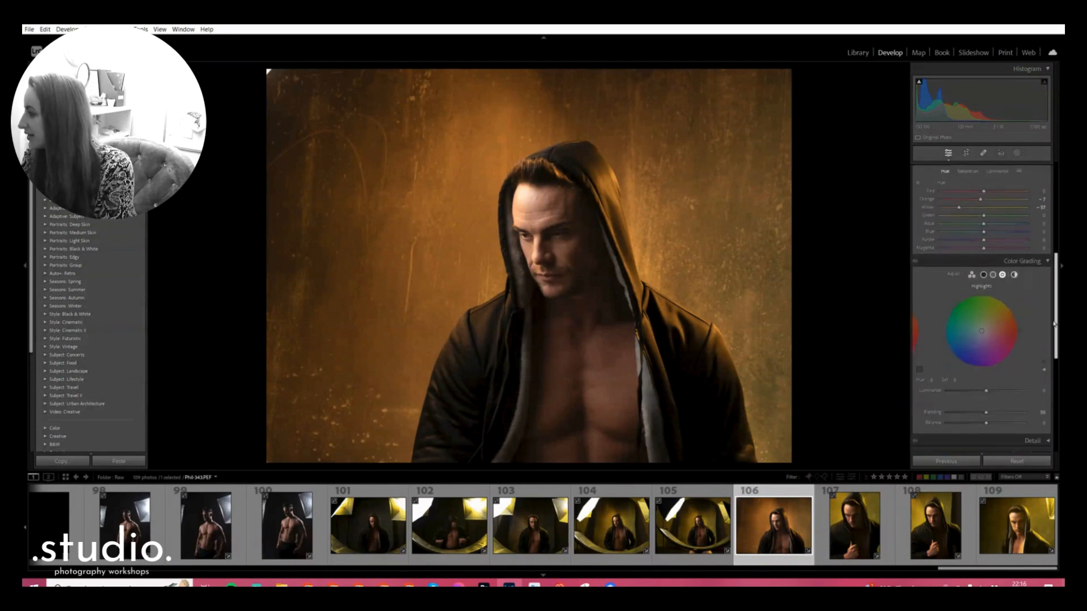
pyautogui.click(983, 270)
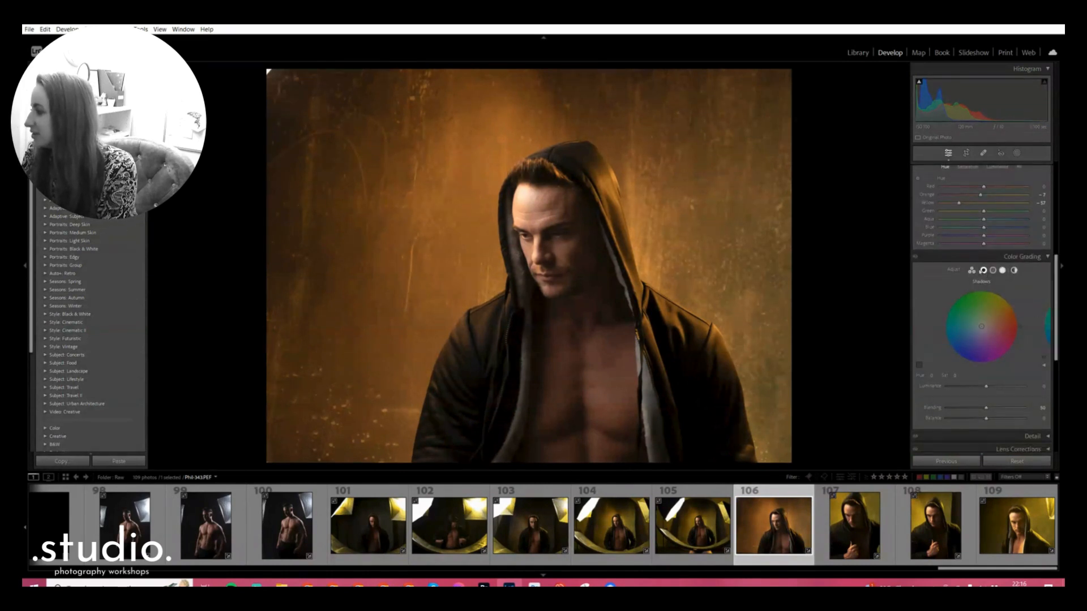
pyautogui.moveTo(987, 326)
pyautogui.mouseDown()
pyautogui.moveTo(969, 338)
pyautogui.moveTo(999, 326)
pyautogui.moveTo(989, 326)
pyautogui.mouseUp()
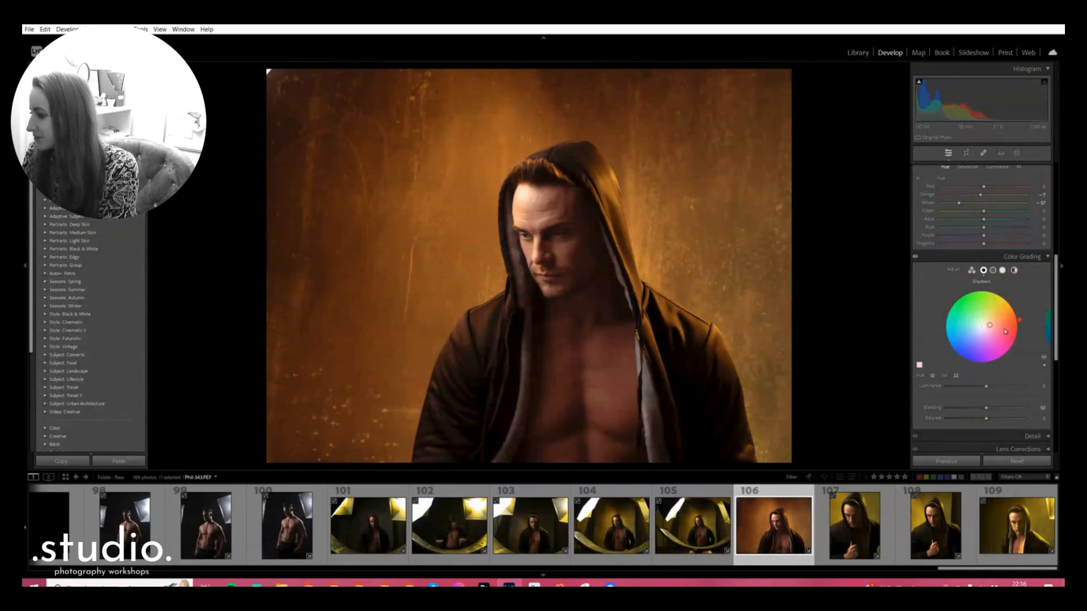
# Color grade the highlights with a teal tint at about hue 184 and saturation 41.
pyautogui.moveTo(990, 327); pyautogui.dragTo(962, 324)
pyautogui.click(1003, 271)
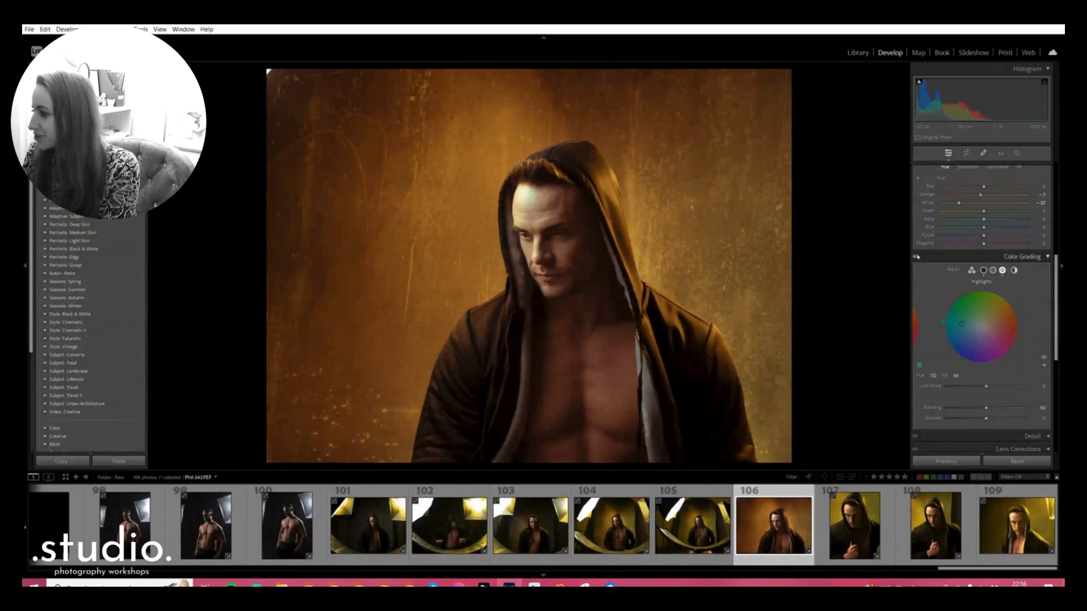
pyautogui.moveTo(961, 324); pyautogui.dragTo(944, 330)
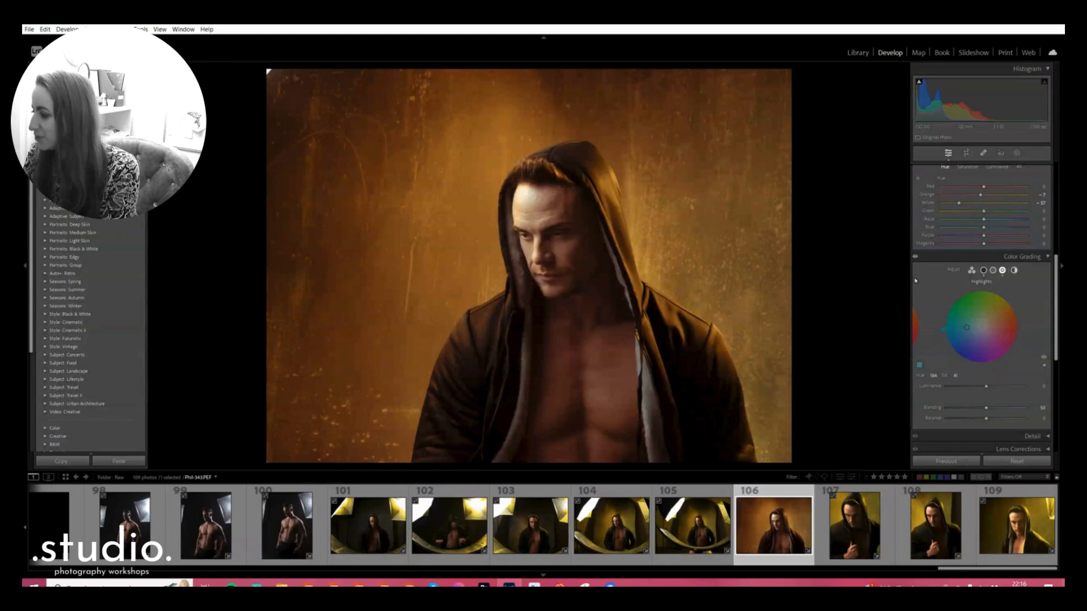
# Crop the photo tighter around the man by trimming its left, right and top edges.
pyautogui.press('r')
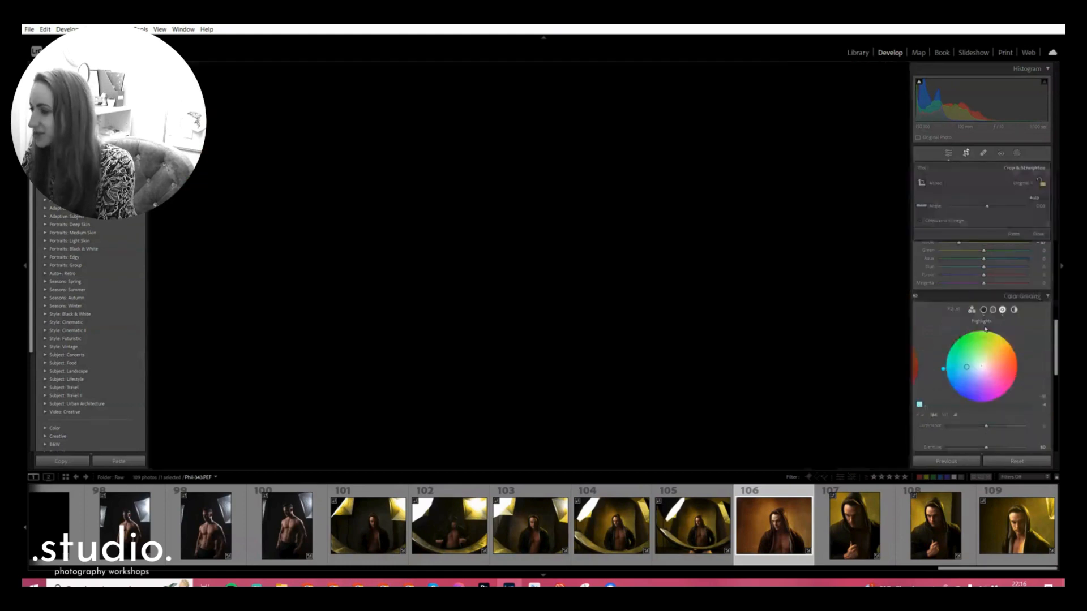
pyautogui.moveTo(270, 73); pyautogui.dragTo(278, 86)
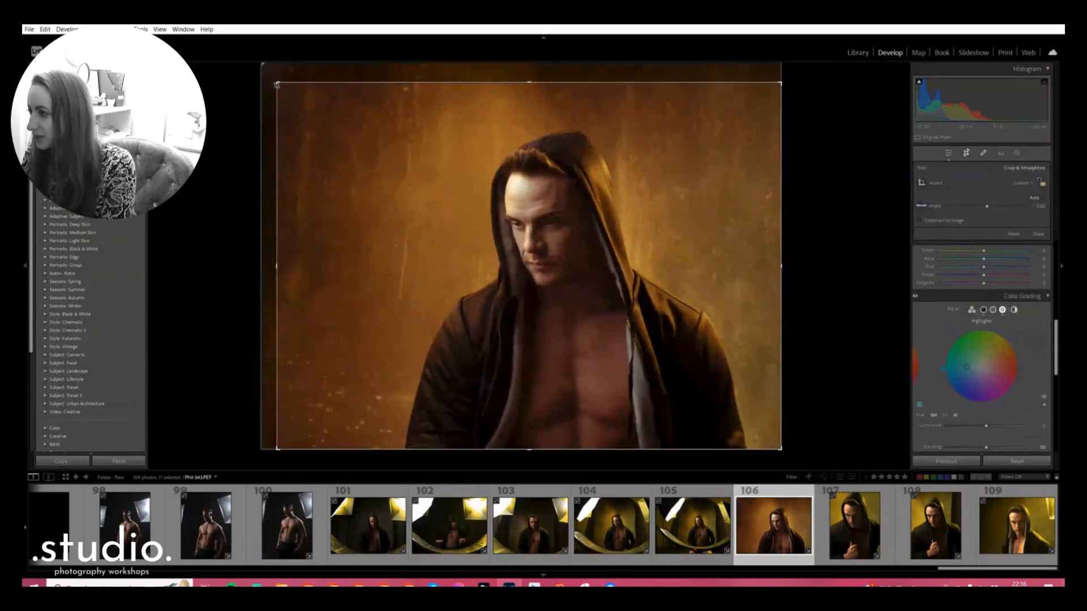
pyautogui.moveTo(780, 266)
pyautogui.mouseDown()
pyautogui.moveTo(741, 272)
pyautogui.moveTo(763, 271)
pyautogui.mouseUp()
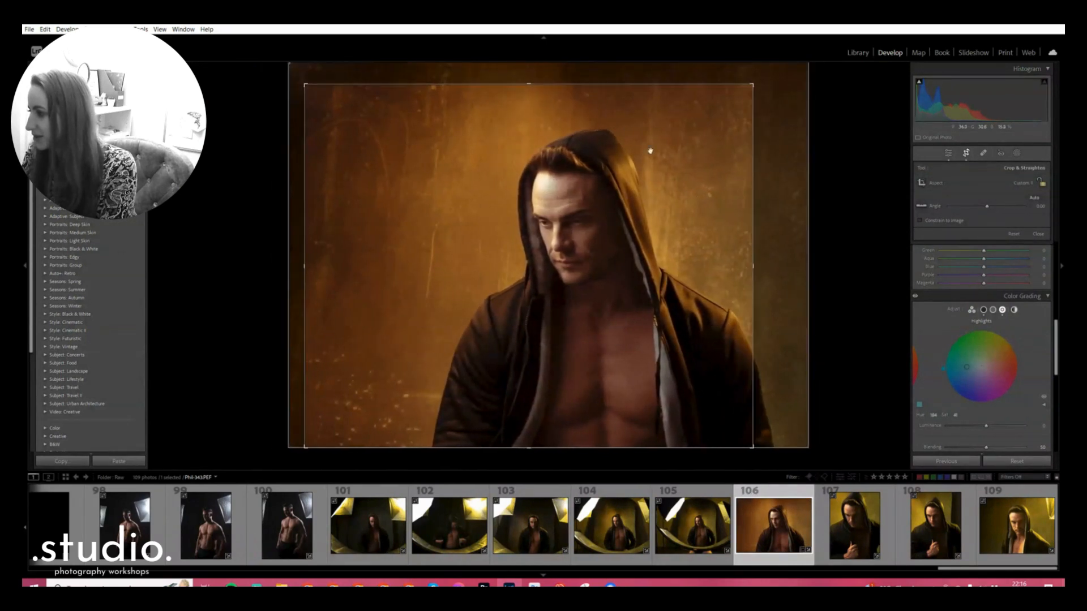
pyautogui.moveTo(528, 83); pyautogui.dragTo(528, 108)
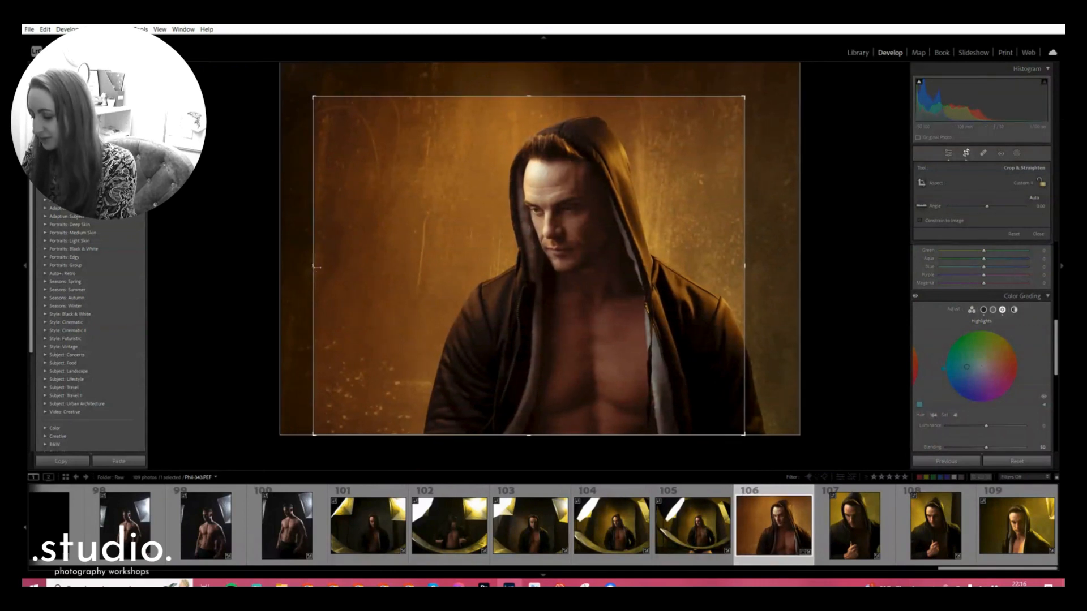
pyautogui.press('Return')
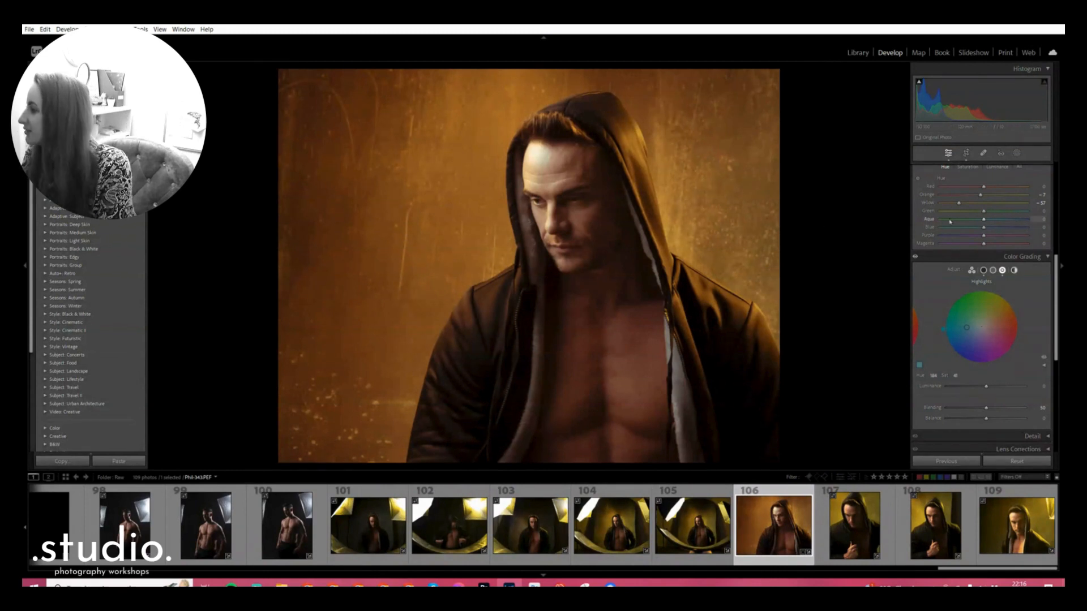
# Heal the long vertical scratch on the backdrop beside the man, sampling from the clean area to its left, and raise the healing opacity.
pyautogui.click(984, 152)
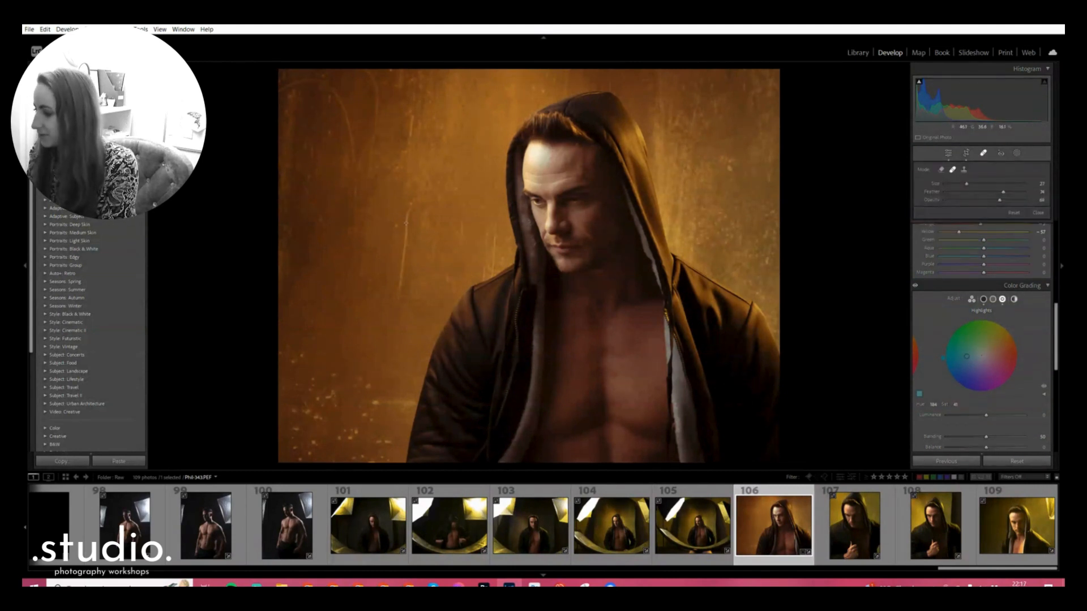
pyautogui.moveTo(412, 199); pyautogui.dragTo(403, 308)
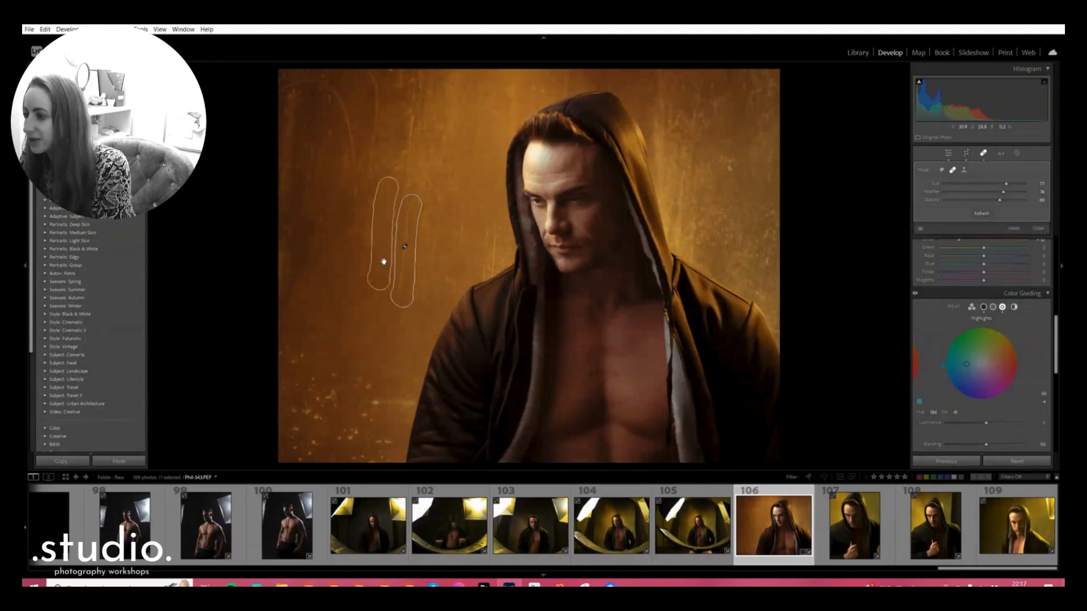
pyautogui.moveTo(386, 233); pyautogui.dragTo(379, 232)
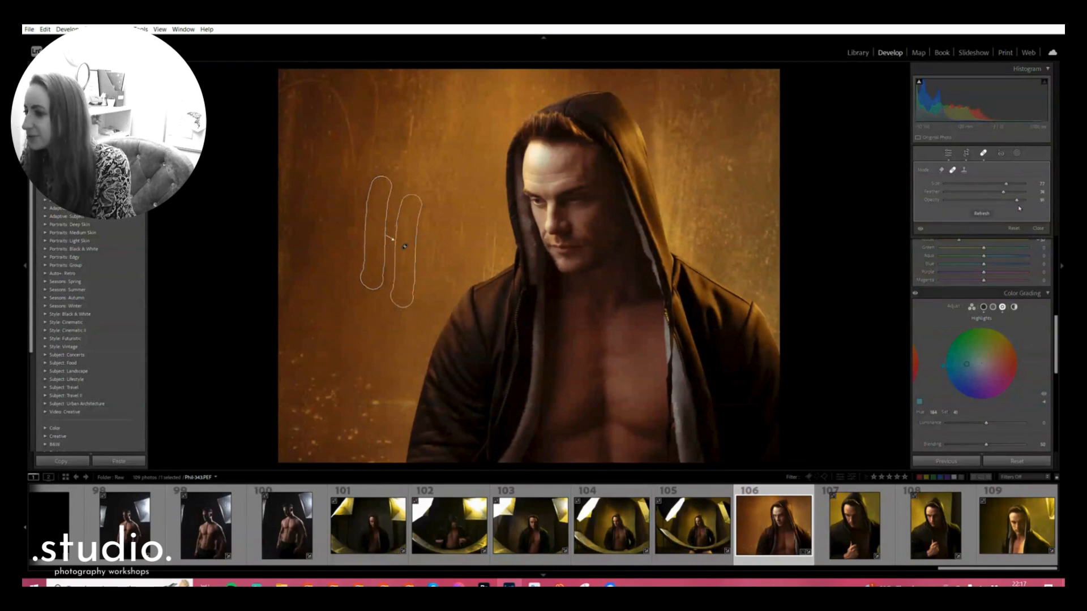
pyautogui.click(982, 154)
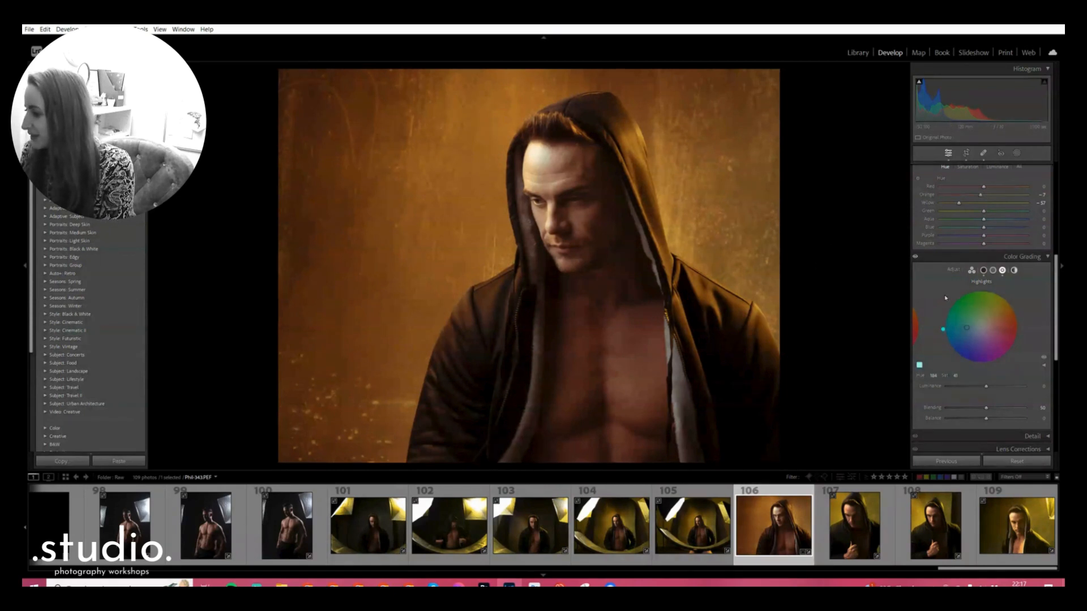
# Add a brush mask over the man's cheek and the lit parts of his face, with highlights raised to 100.
pyautogui.click(1017, 153)
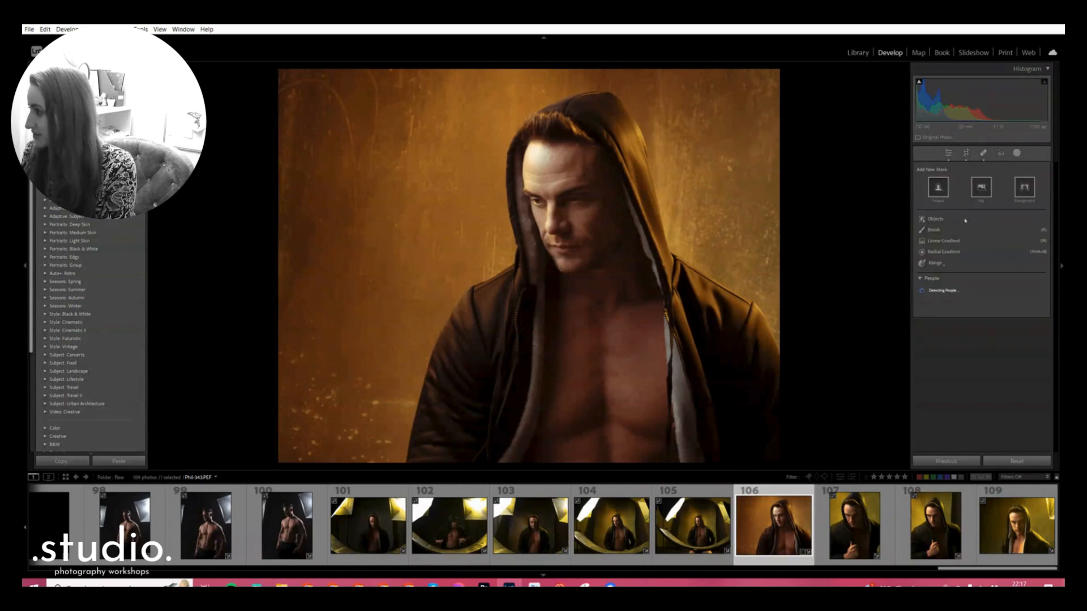
pyautogui.click(933, 230)
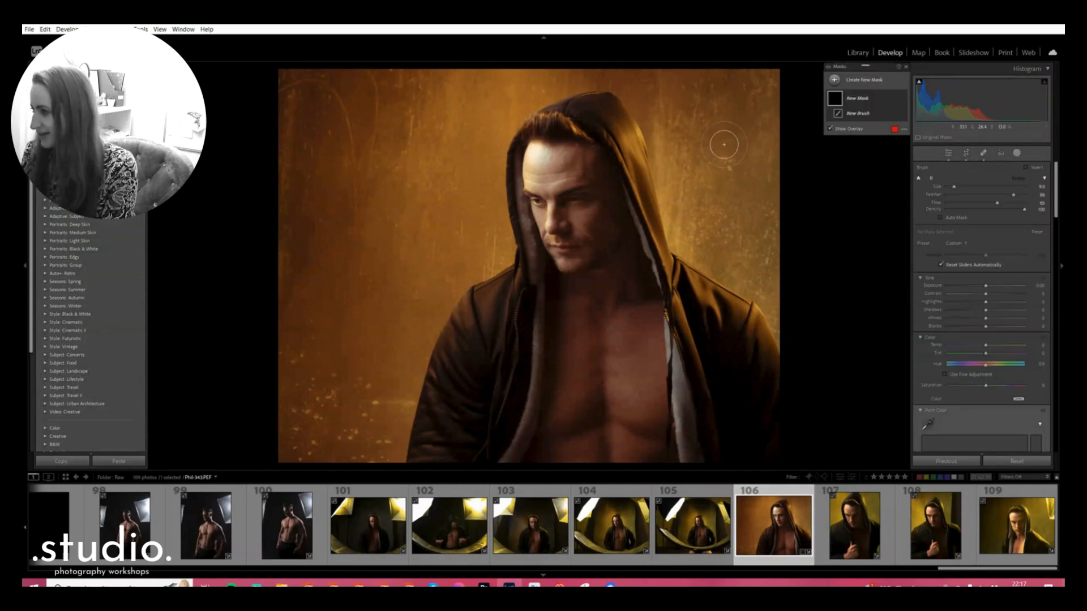
pyautogui.moveTo(577, 210); pyautogui.dragTo(583, 215)
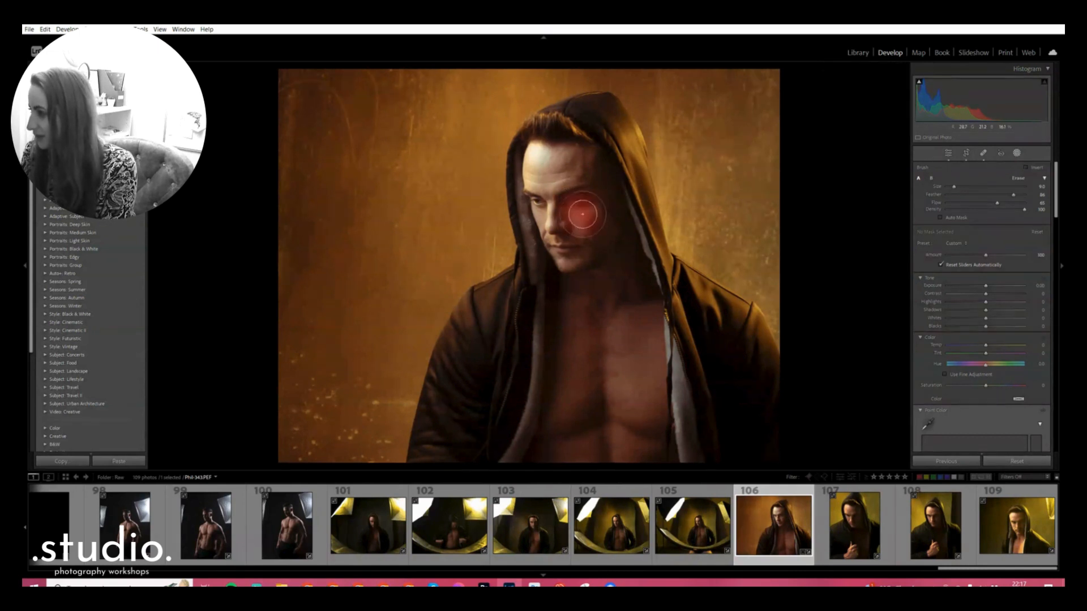
pyautogui.moveTo(1017, 301); pyautogui.dragTo(1040, 313)
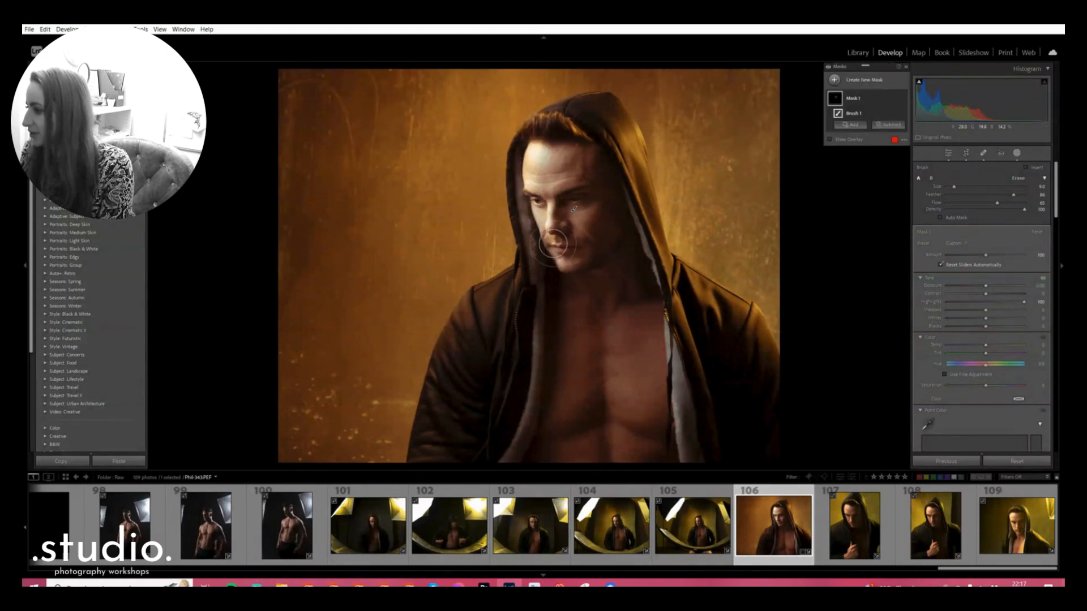
pyautogui.moveTo(528, 177)
pyautogui.mouseDown()
pyautogui.moveTo(543, 174)
pyautogui.moveTo(536, 183)
pyautogui.mouseUp()
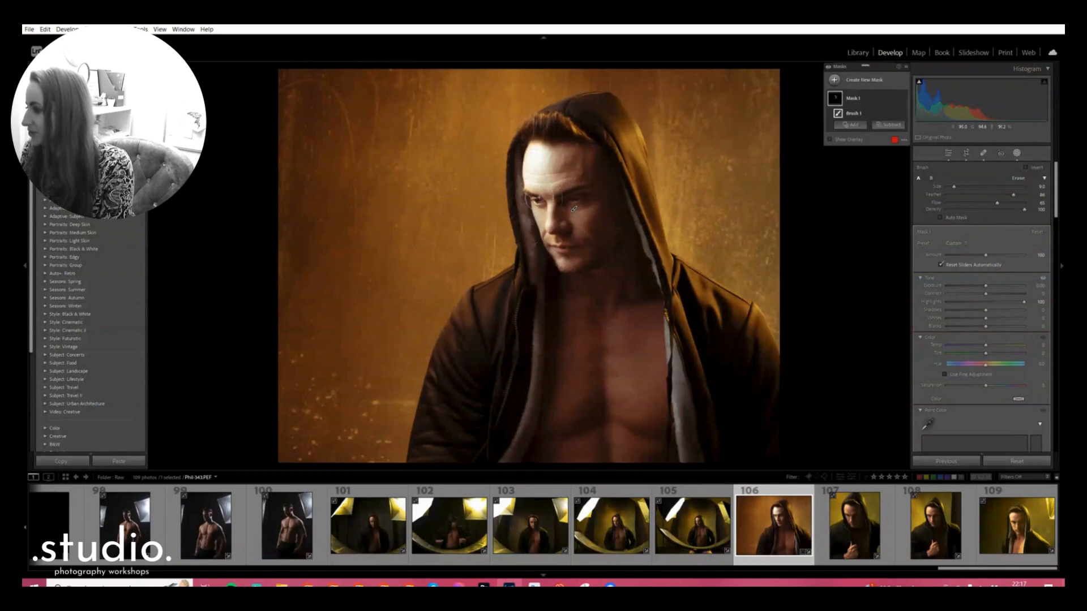
# Subtract the forehead from the face mask with a brush and close masking.
pyautogui.click(886, 125)
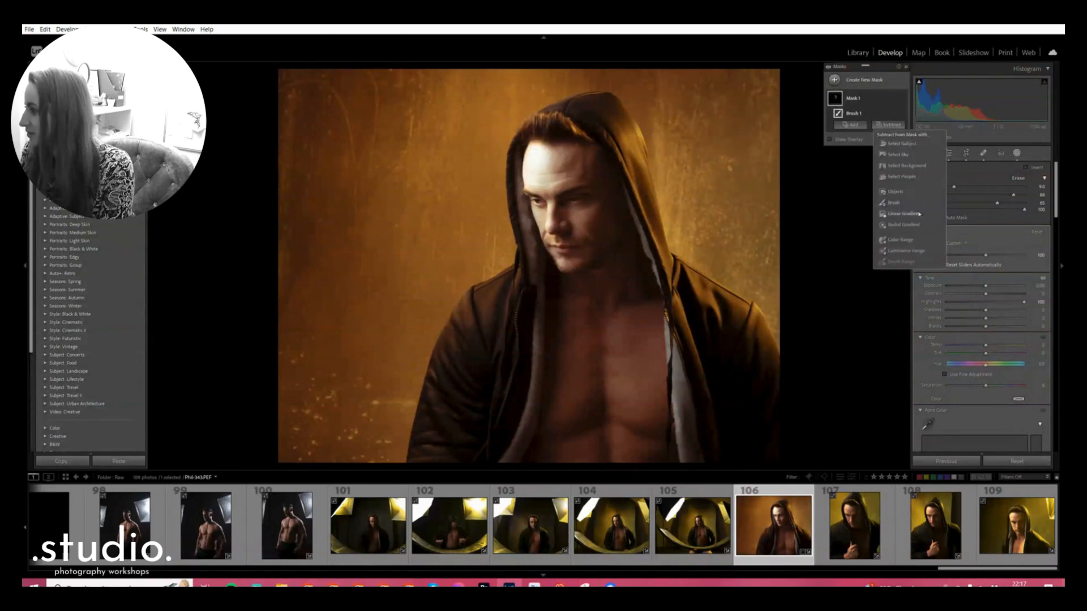
pyautogui.click(893, 210)
pyautogui.moveTo(536, 175)
pyautogui.mouseDown()
pyautogui.moveTo(529, 150)
pyautogui.moveTo(544, 149)
pyautogui.mouseUp()
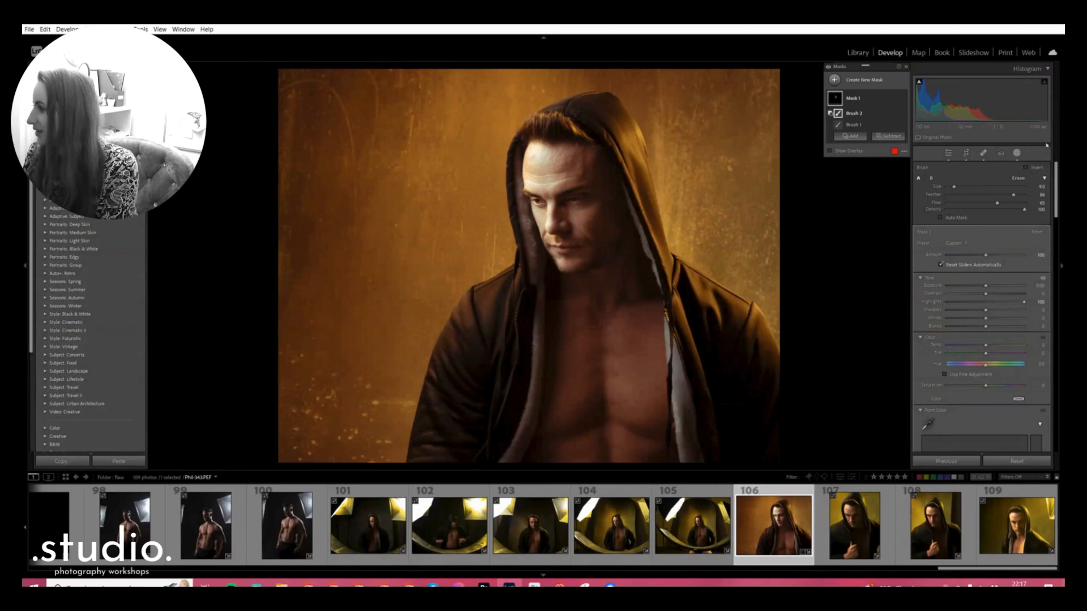
pyautogui.click(1016, 153)
# Compare the edited portrait with its original version by toggling the before and after views.
pyautogui.press('\\')
pyautogui.press('\\')
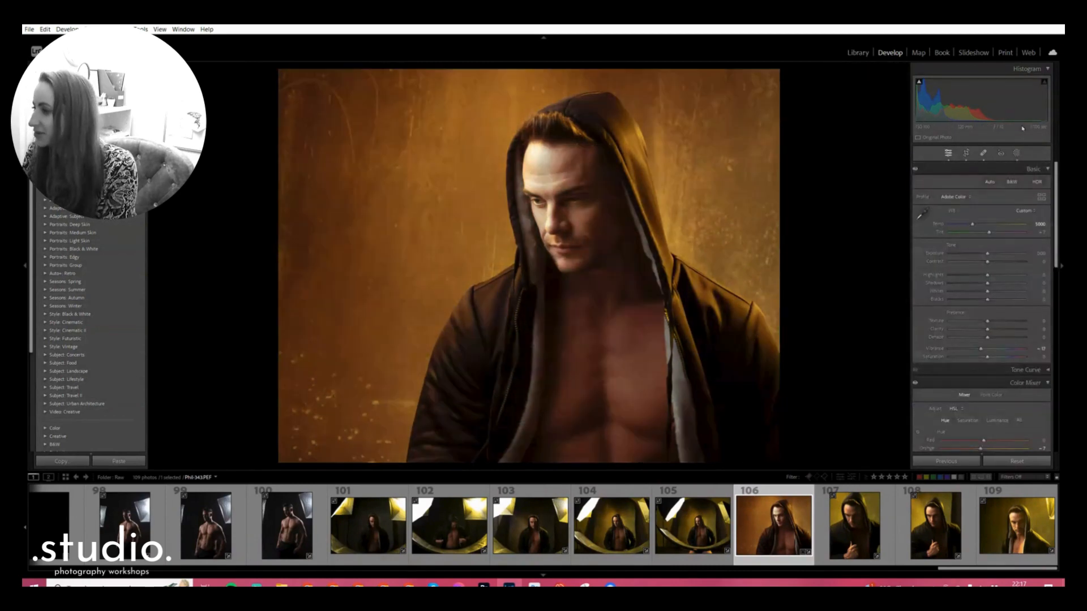
pyautogui.press('\\')
pyautogui.press('\\')
pyautogui.press('\\')
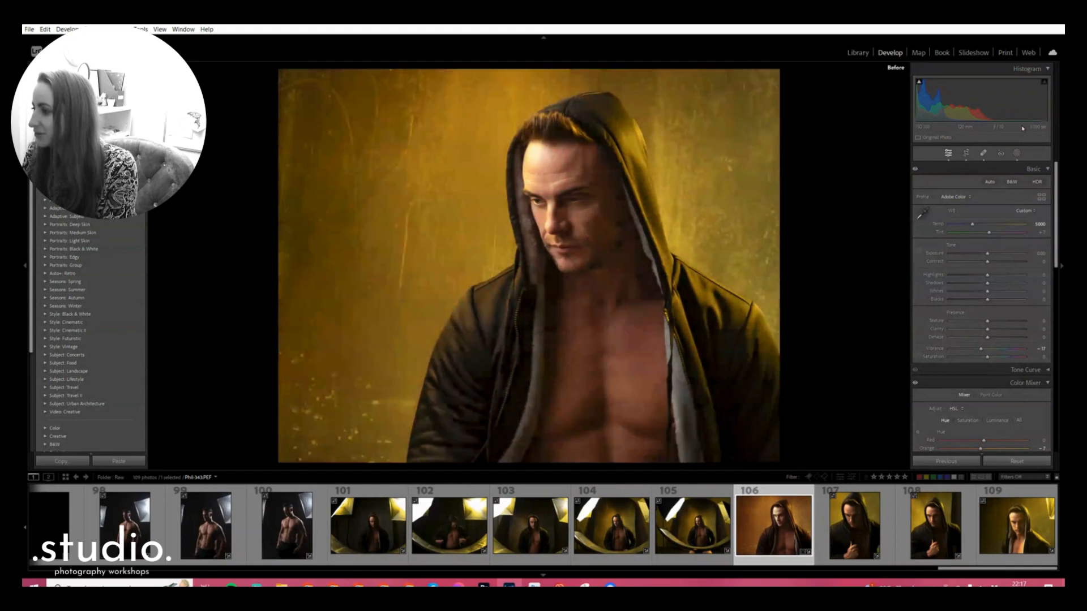